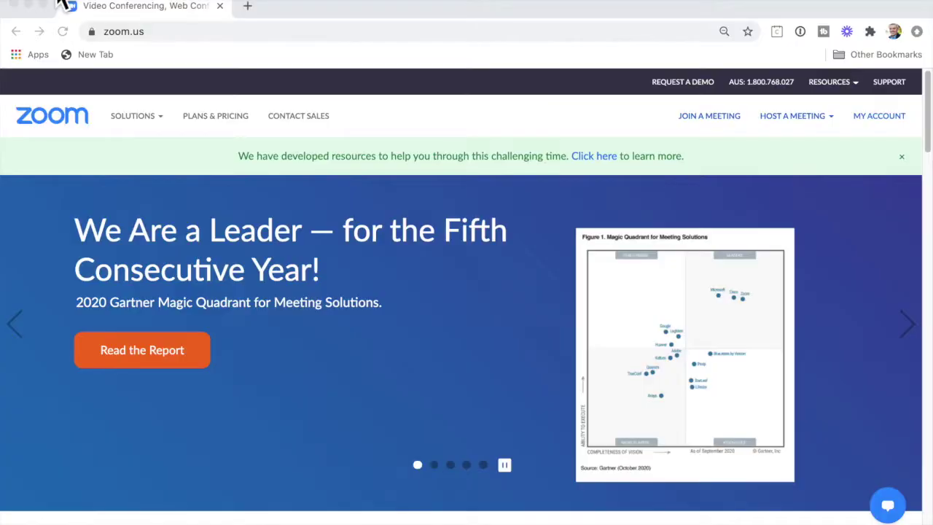
# Go from the app's General preferences to View More Settings on the Zoom web portal
pyautogui.click(61, 3)
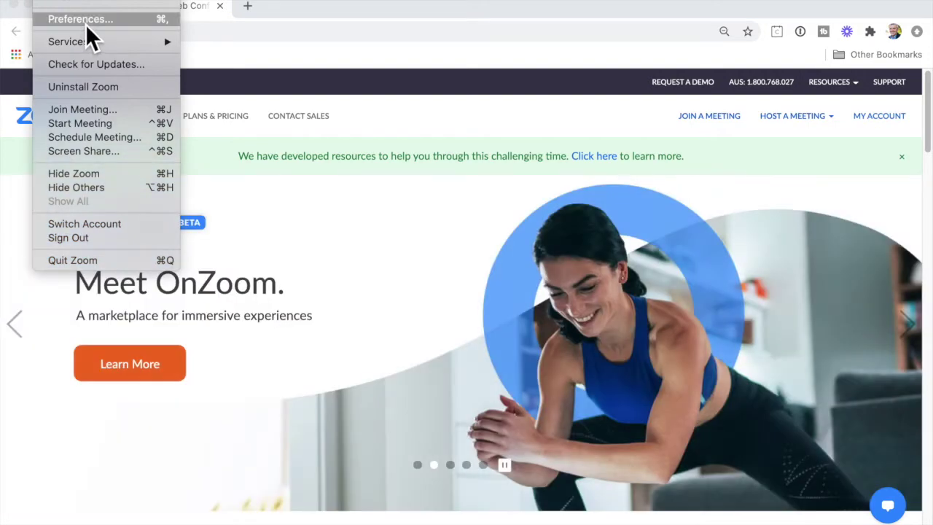
pyautogui.click(85, 22)
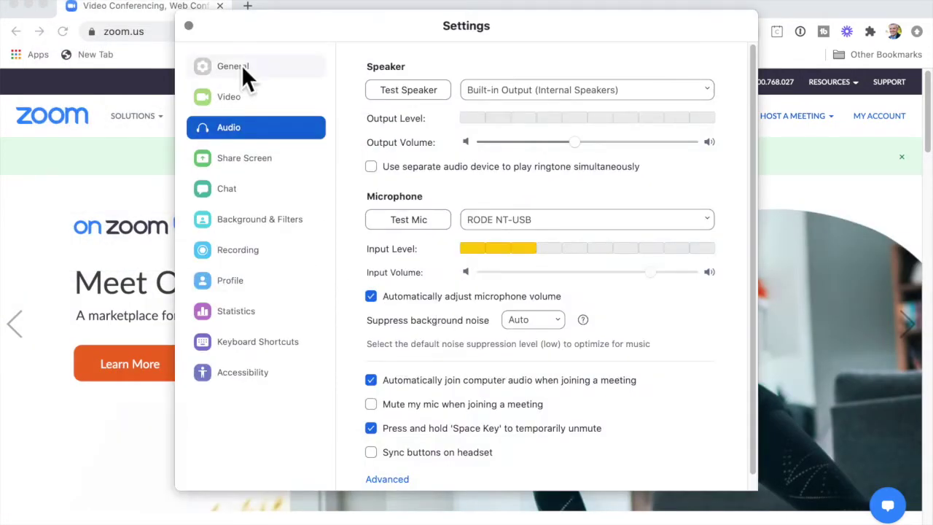
pyautogui.click(241, 65)
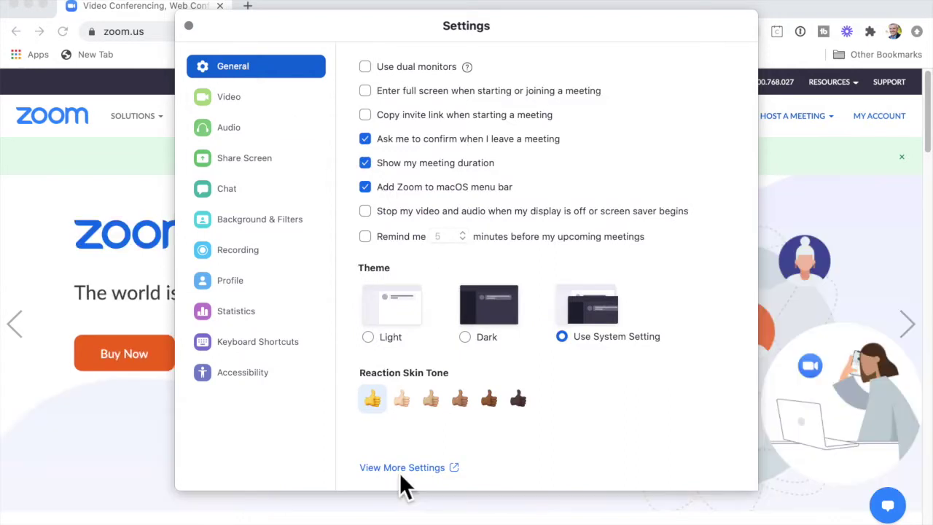
pyautogui.click(400, 468)
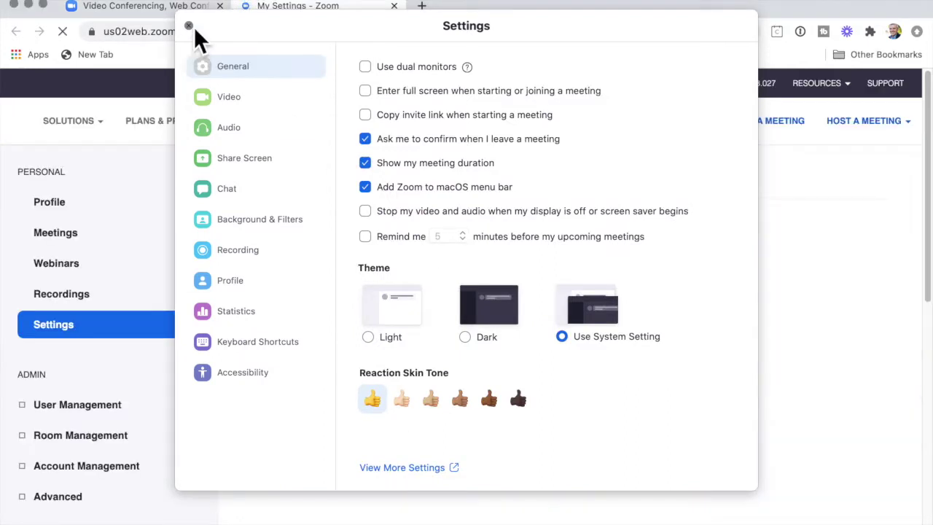
pyautogui.click(192, 27)
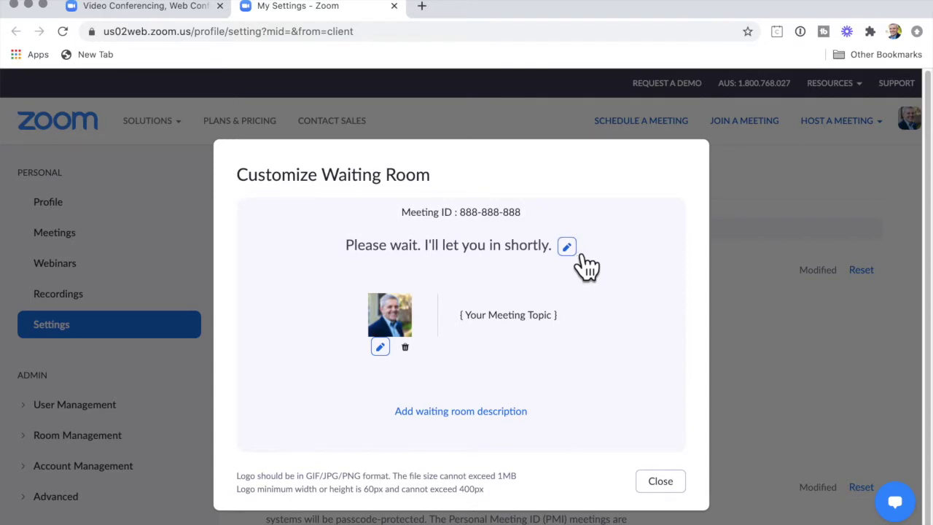
# Start editing the waiting room title in the Customize Waiting Room dialog
pyautogui.click(571, 249)
# Change the waiting room title to "Please wait. I'll be with you in a tick."
pyautogui.hotkey('ctrl', 'a')
pyautogui.write("Please wait. I'll be with you in a tick.")
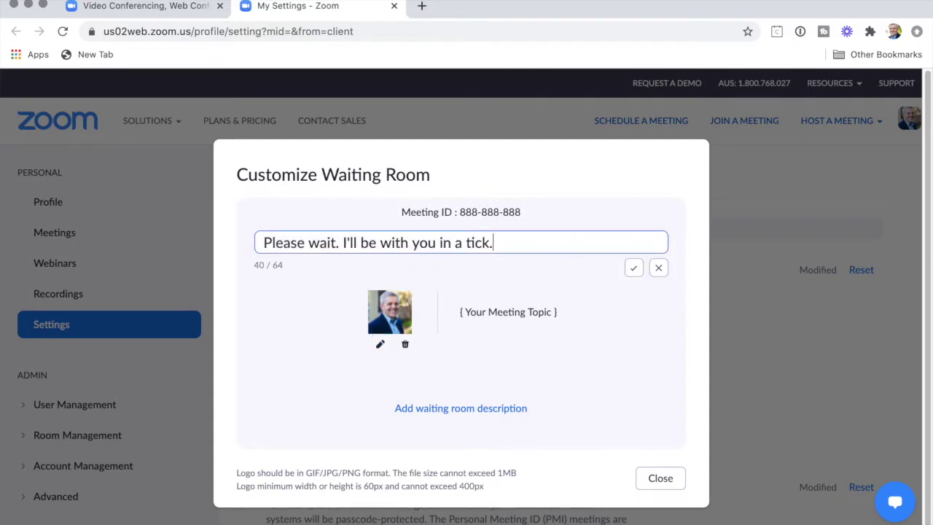
pyautogui.press('Return')
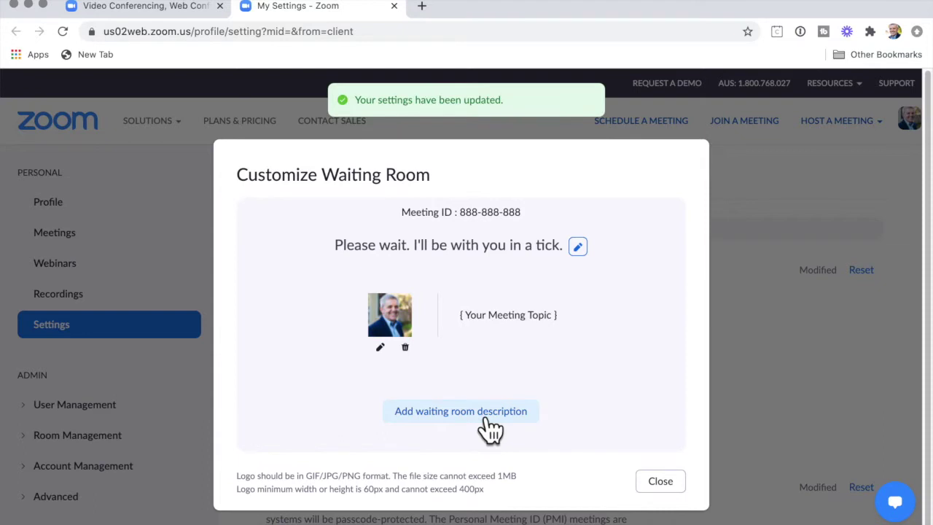
# Add the description "We'll start the meeting with a short recap of last week's events."
pyautogui.click(490, 429)
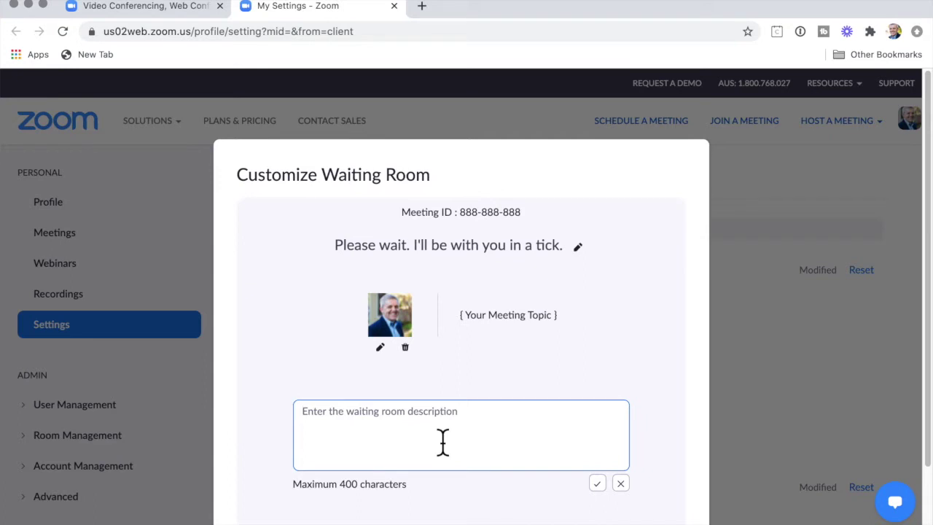
pyautogui.write("We'll start the meeting with a short recap of last week's events.")
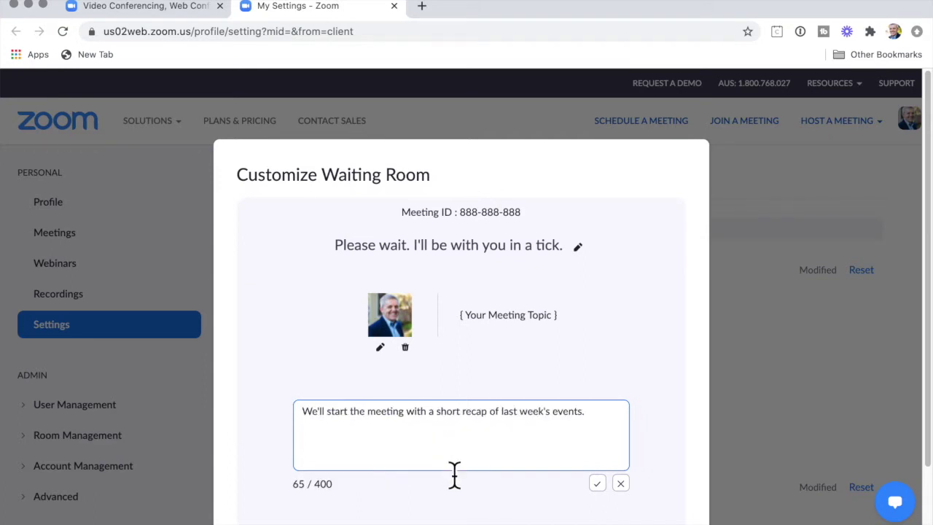
pyautogui.click(597, 483)
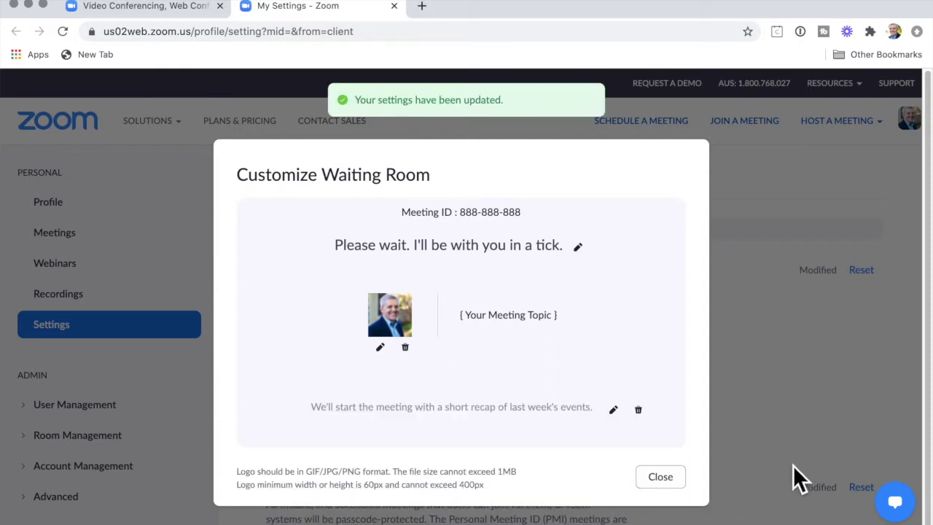
pyautogui.click(792, 470)
pyautogui.moveTo(826, 169)
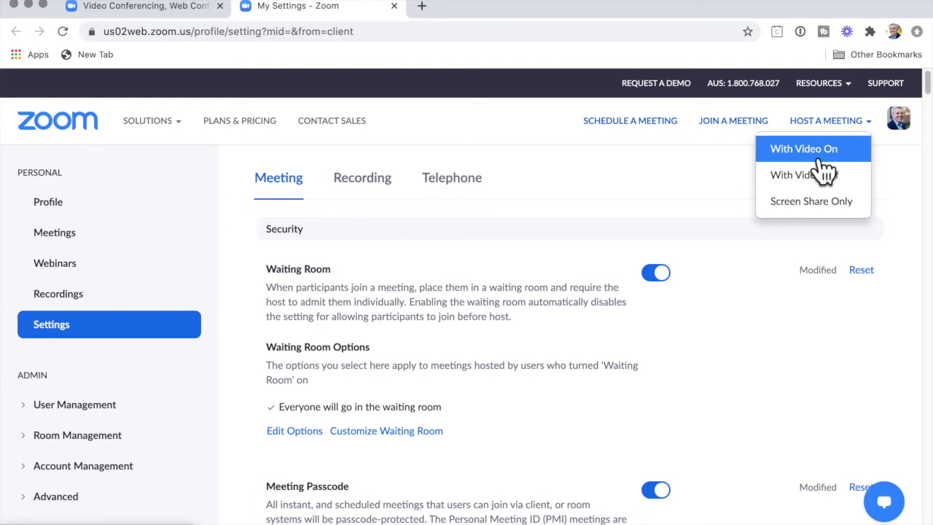
# Host a new meeting with video turned on
pyautogui.click(822, 170)
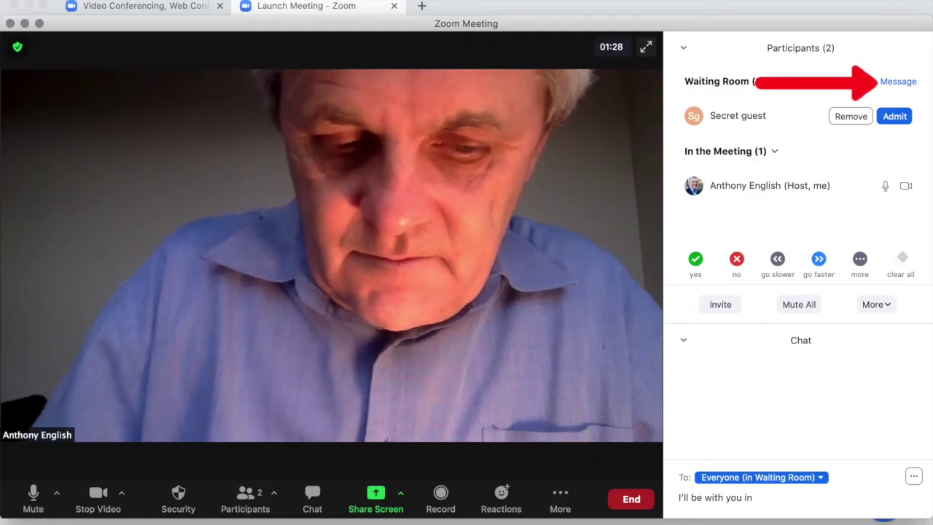
# Finish and send the waiting room chat "I'll be with you in 2 minutes."
pyautogui.write(' 2 minut')
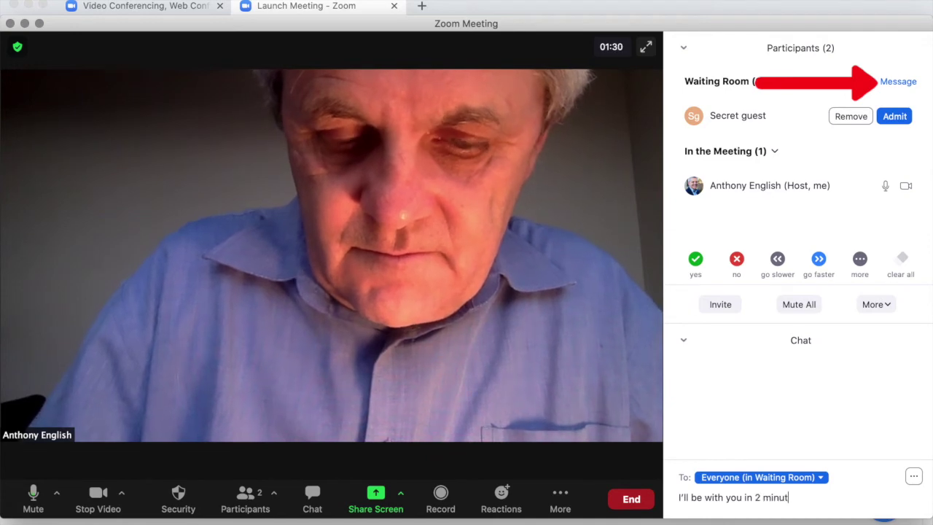
pyautogui.write('es.')
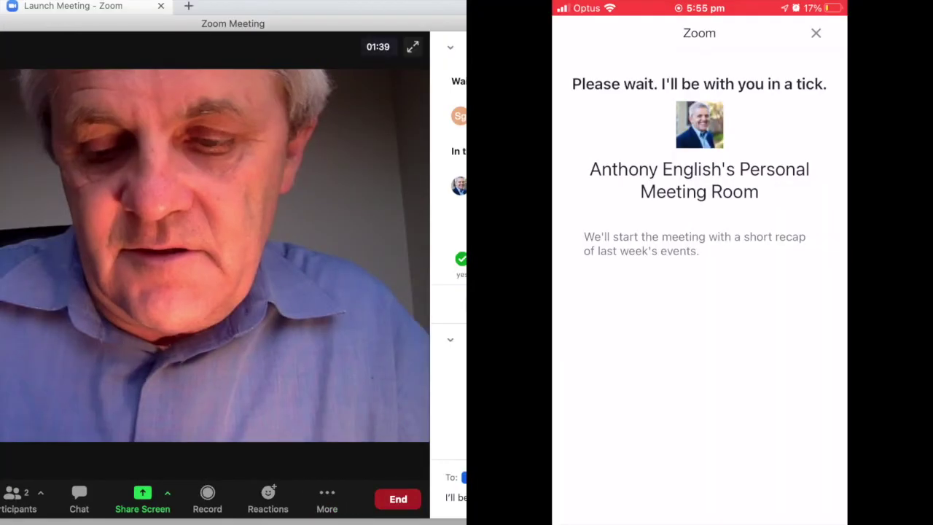
pyautogui.press('Return')
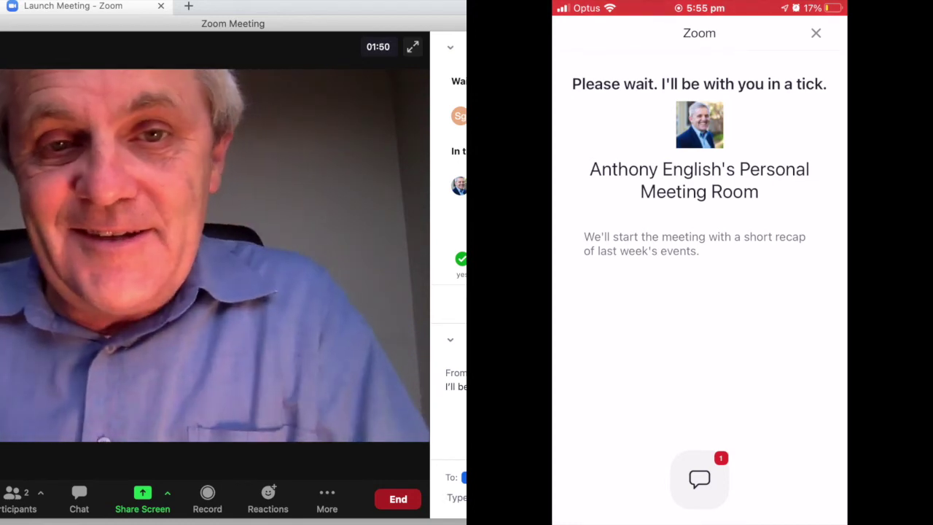
# On the guest's phone, open the chat to read the host's 2-minute message
pyautogui.click(698, 478)
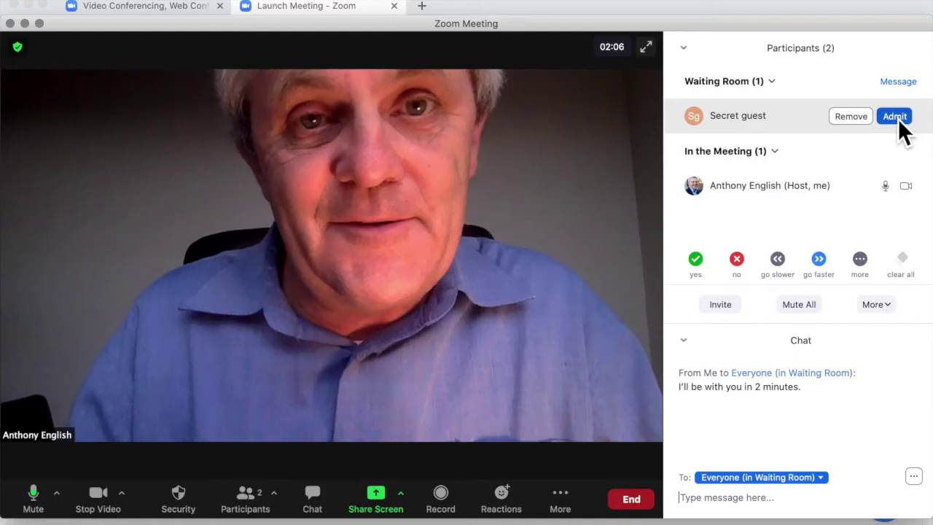
# Admit Secret guest from the Participants panel into the meeting
pyautogui.click(896, 119)
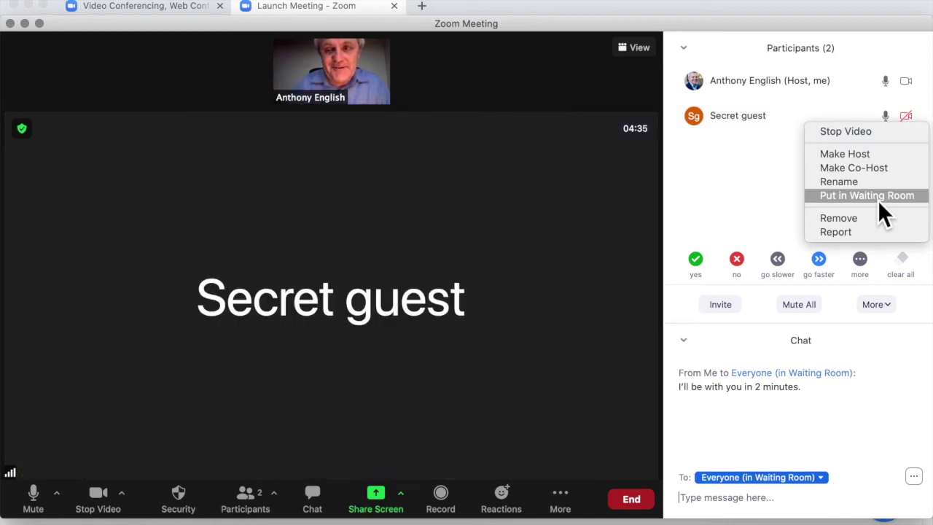
# Move Secret guest back to the waiting room from the participant's More menu
pyautogui.click(878, 201)
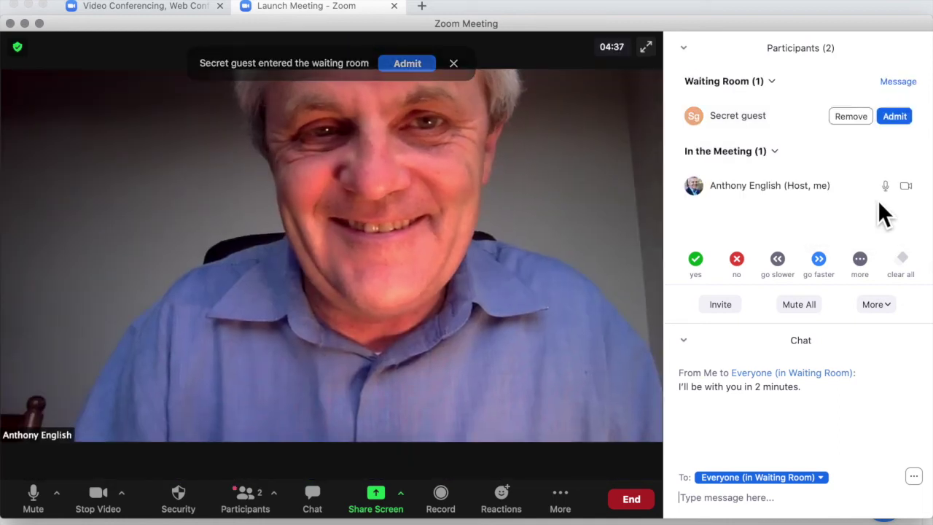